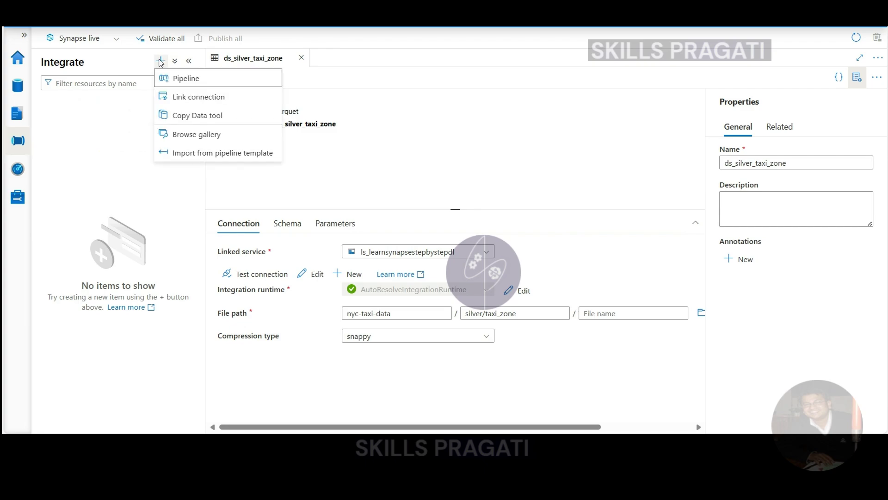
# - Create a new pipeline and name it pl_create_silver_taxi_zone
pyautogui.click(174, 82)
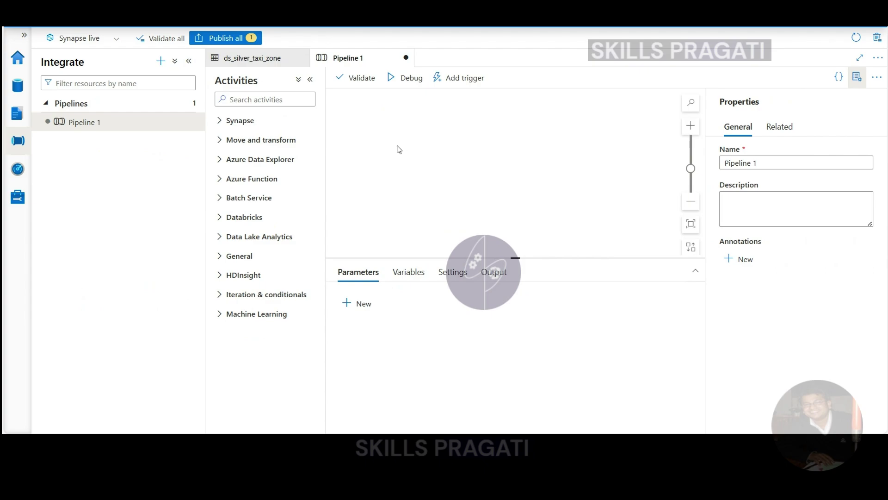
pyautogui.moveTo(721, 102); pyautogui.dragTo(777, 104)
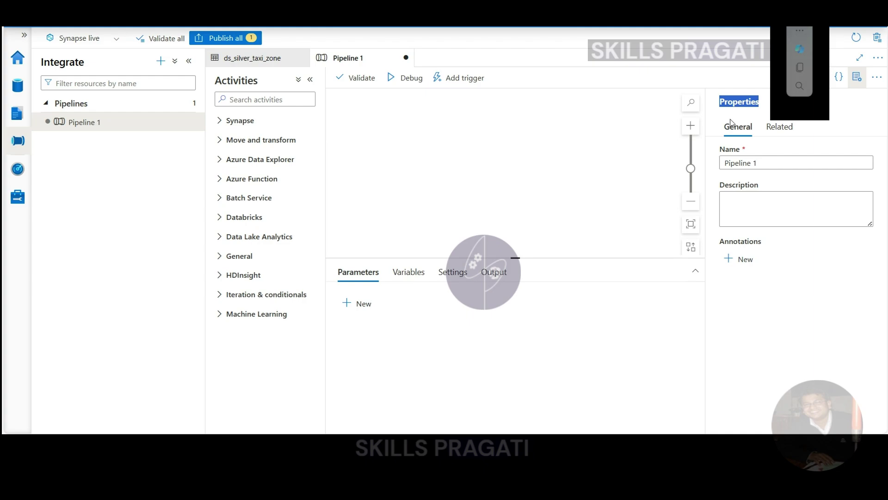
pyautogui.click(739, 205)
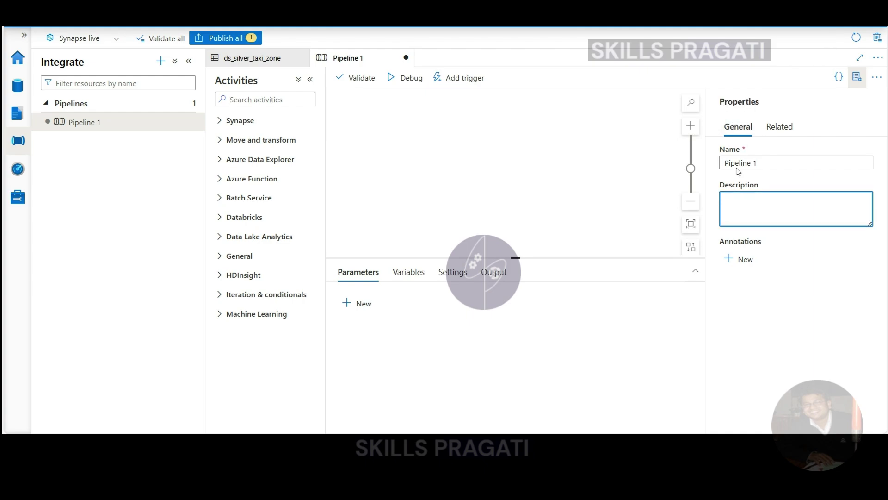
pyautogui.moveTo(725, 162); pyautogui.dragTo(782, 161)
pyautogui.write('p')
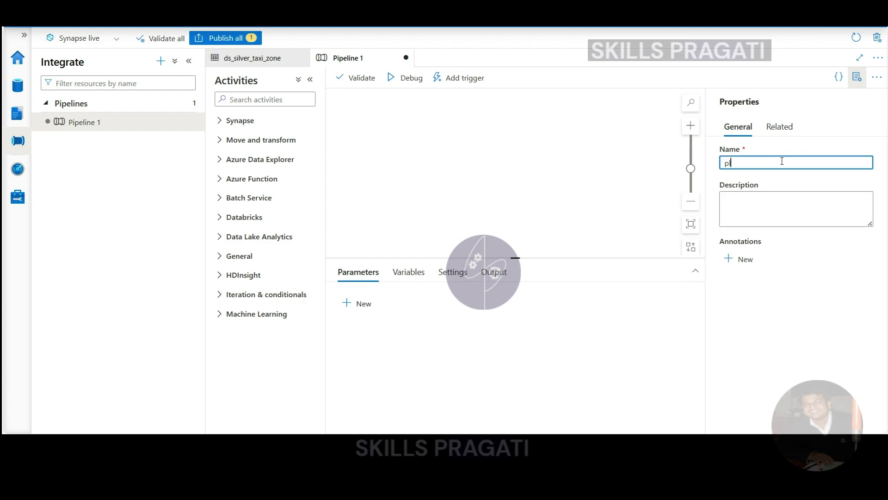
pyautogui.write('l_create_silver_taxi_zone')
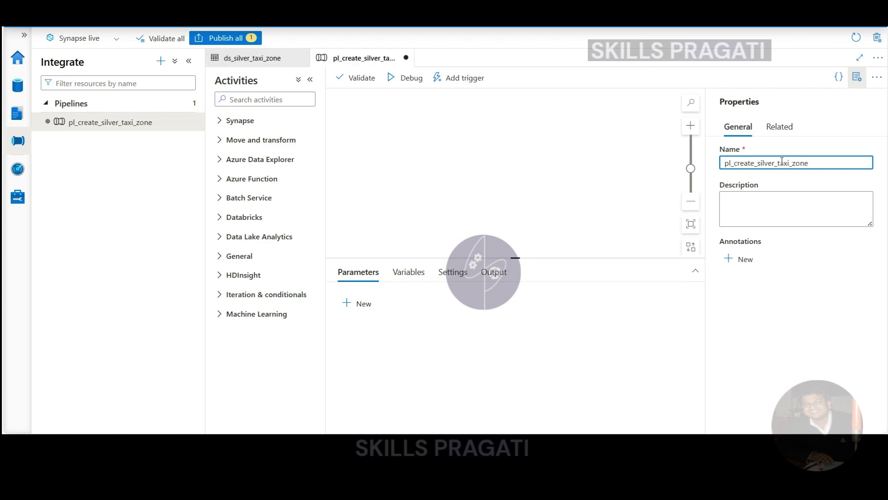
pyautogui.moveTo(723, 163); pyautogui.dragTo(732, 164)
pyautogui.click(825, 161)
# - Review the empty pipeline's parameters, variables, concurrency setting and output sections
pyautogui.click(357, 280)
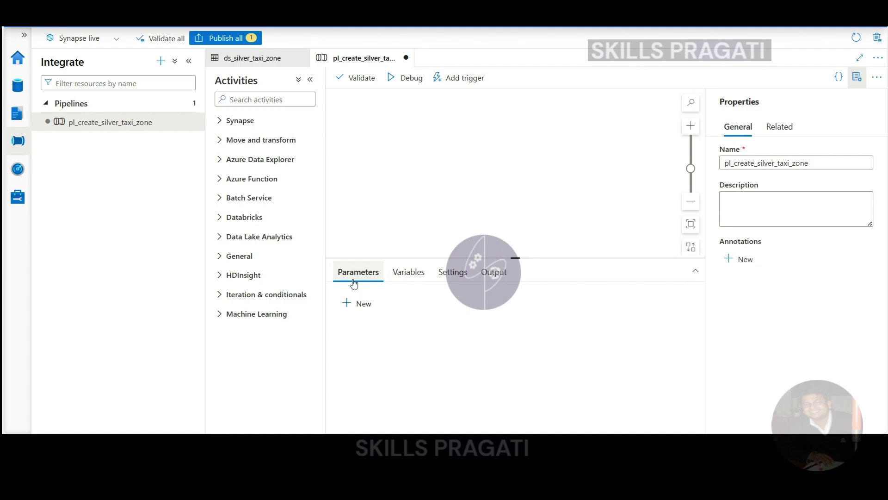
pyautogui.click(405, 276)
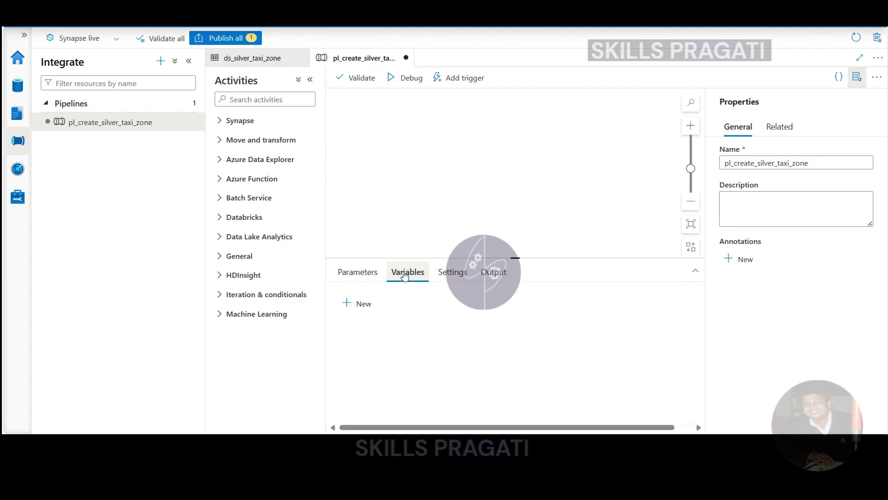
pyautogui.click(444, 279)
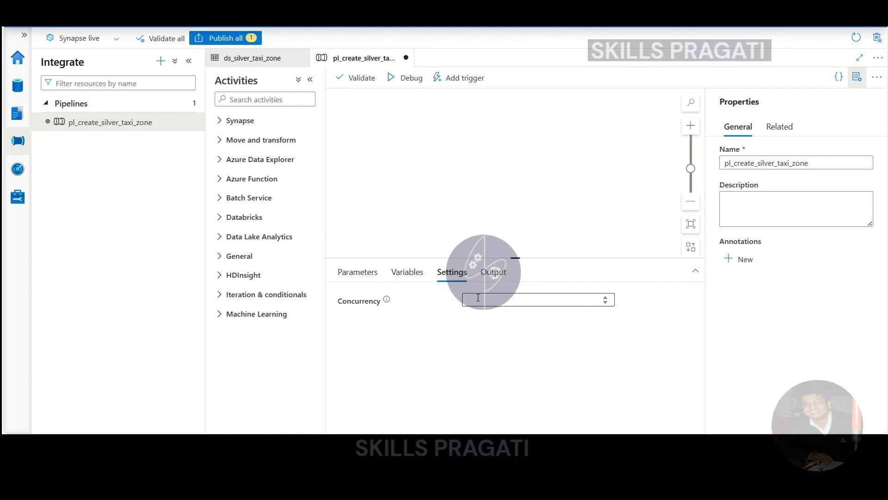
pyautogui.click(493, 275)
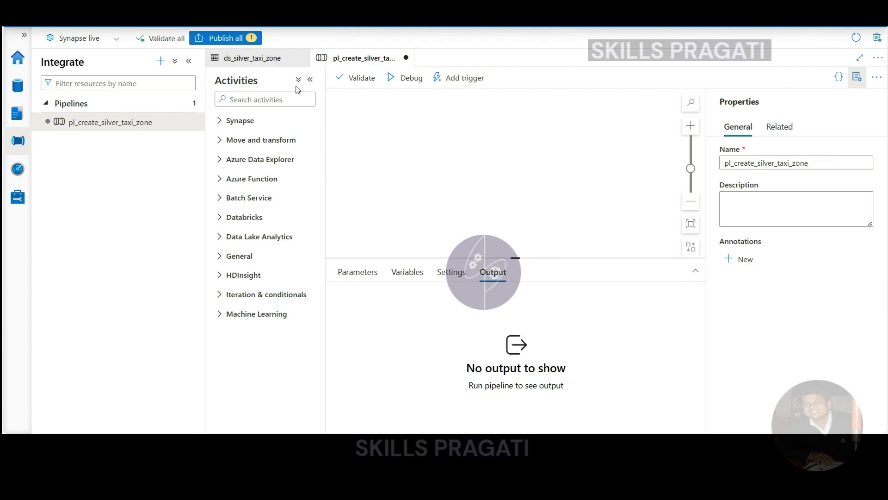
# - Examine the activities available under the Synapse, Databricks, General, and Iteration & conditionals categories
pyautogui.click(224, 125)
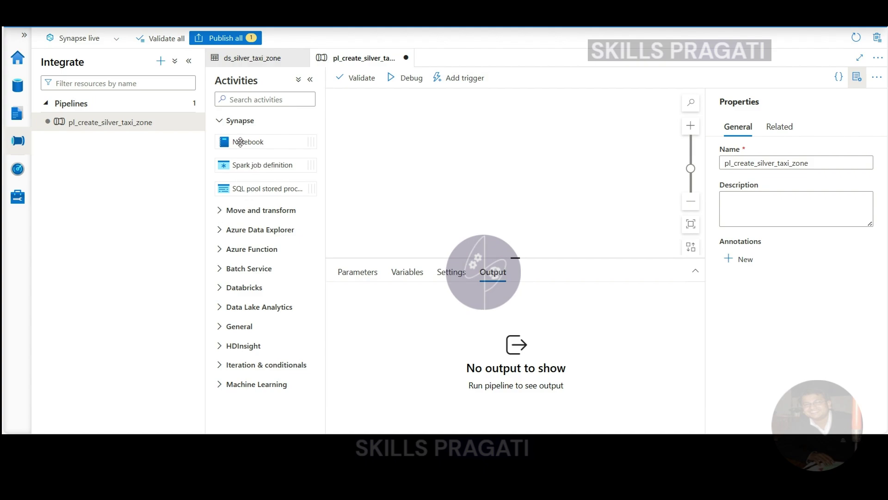
pyautogui.click(219, 121)
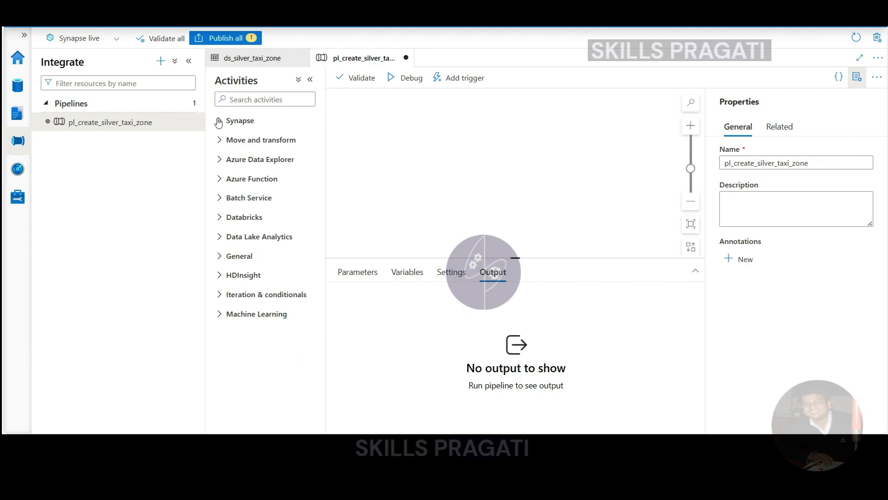
pyautogui.click(220, 217)
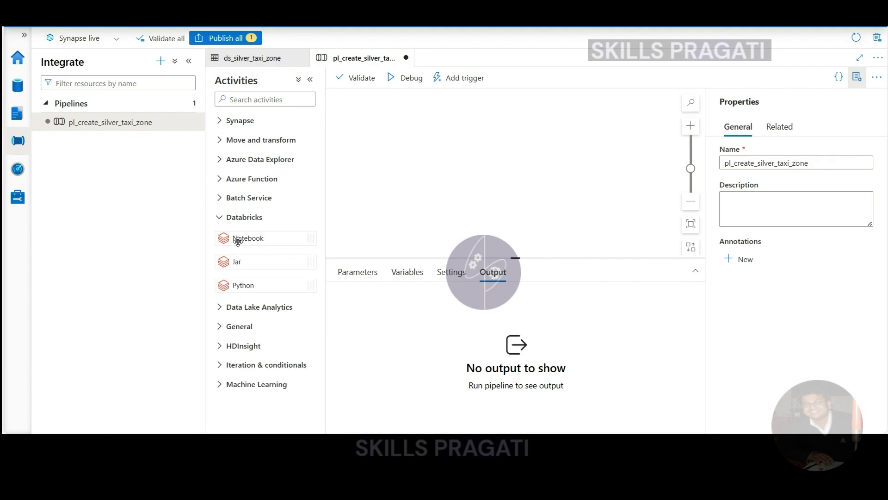
pyautogui.click(220, 219)
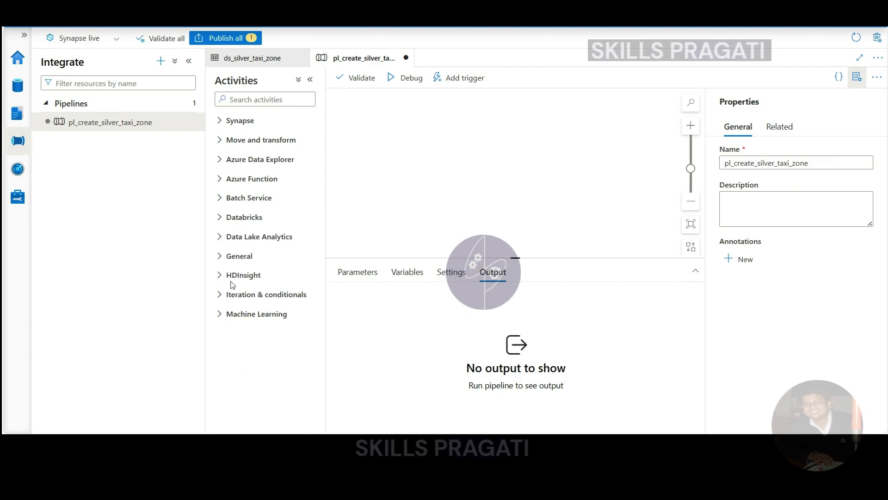
pyautogui.click(221, 257)
pyautogui.scroll(-3, 235, 292)
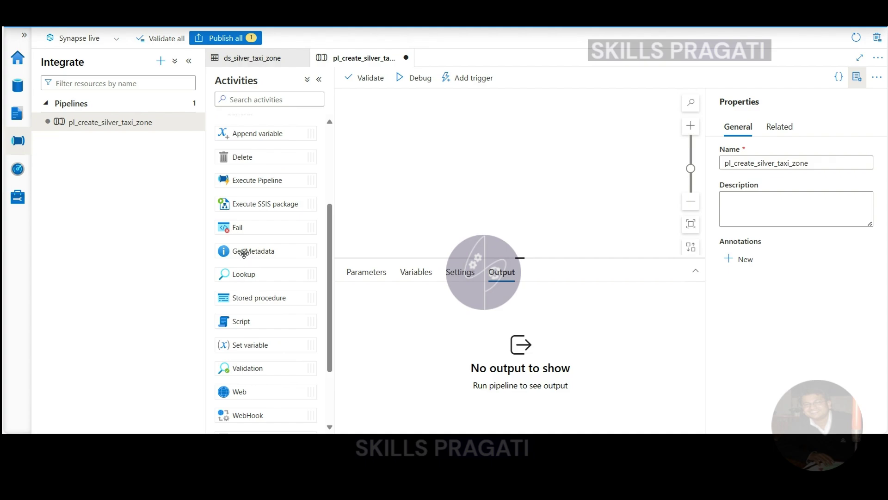
pyautogui.scroll(-2, 243, 255)
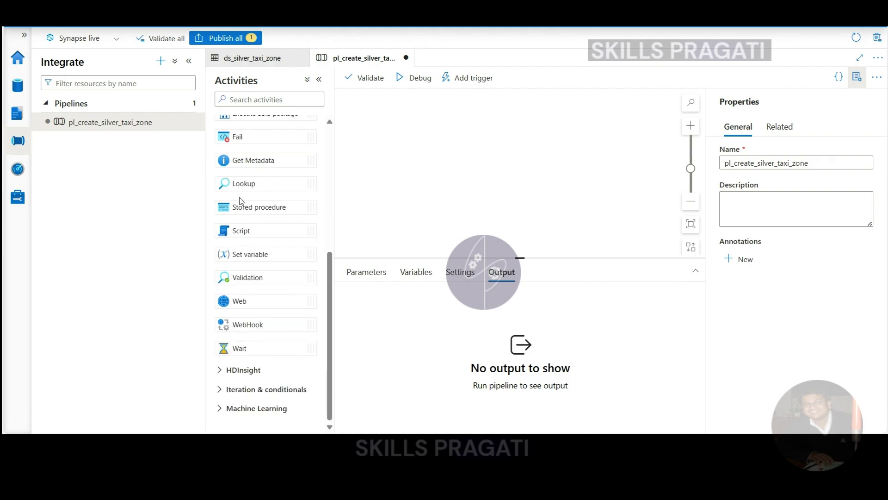
pyautogui.scroll(2, 241, 204)
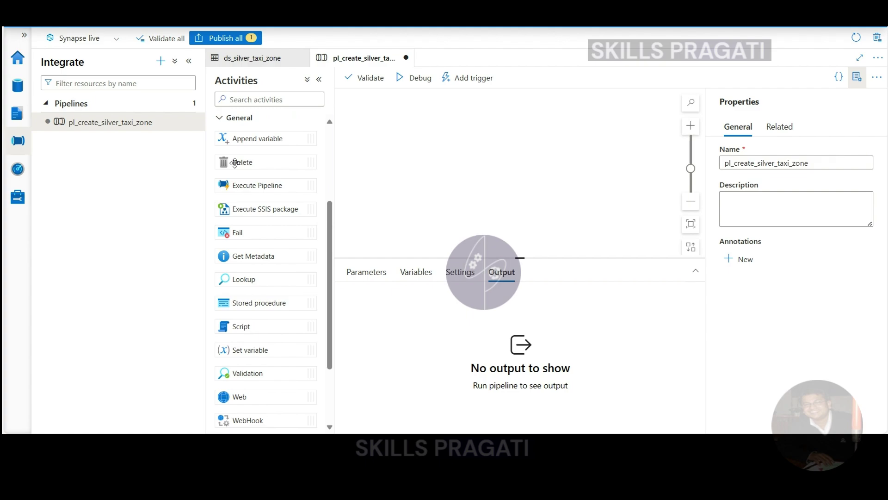
pyautogui.click(220, 117)
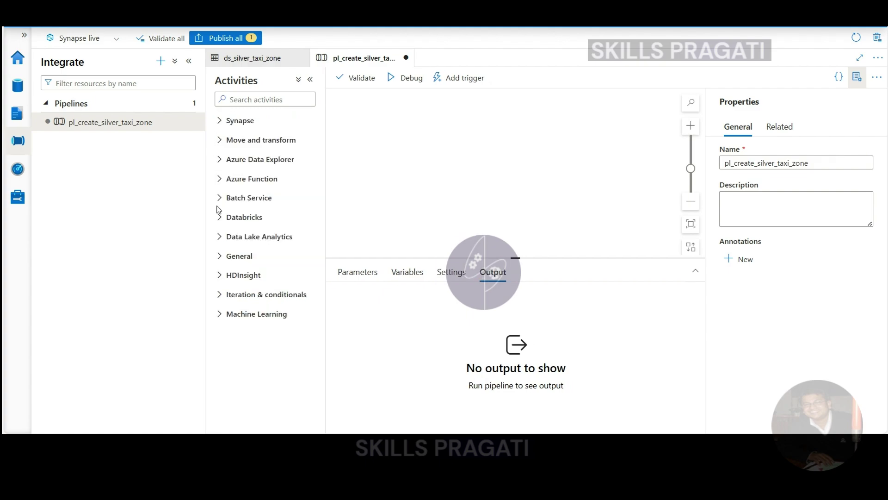
pyautogui.click(220, 295)
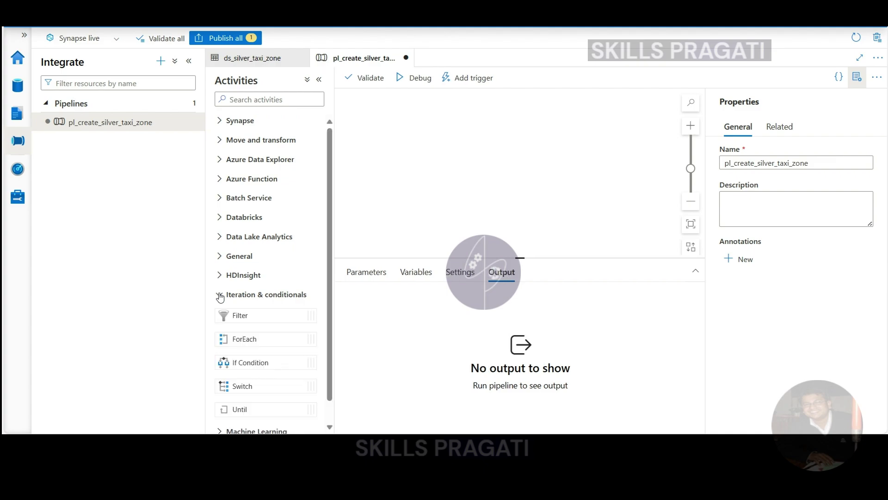
pyautogui.scroll(-1, 220, 297)
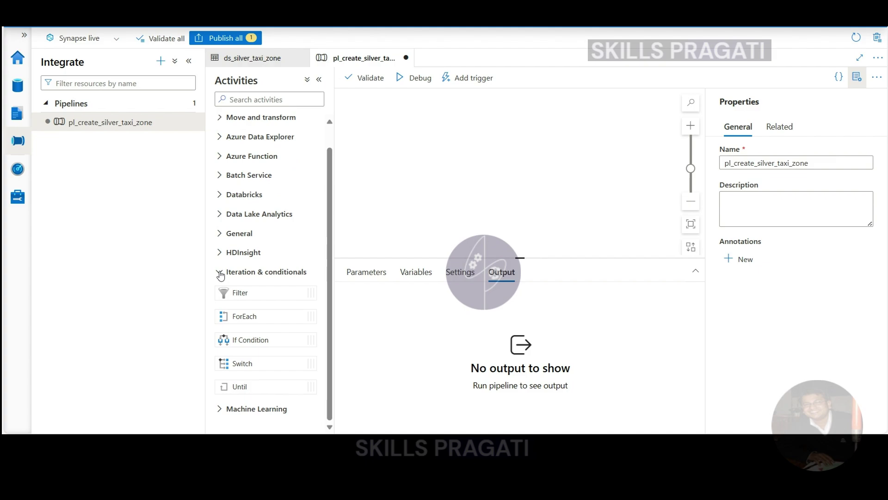
pyautogui.click(221, 273)
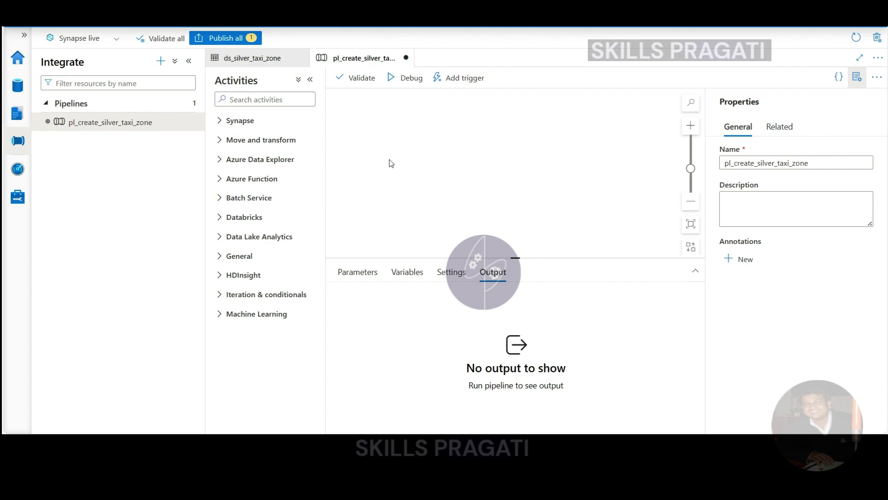
# - Add a Delete activity from the General category to the pipeline canvas and review its general settings
pyautogui.click(217, 256)
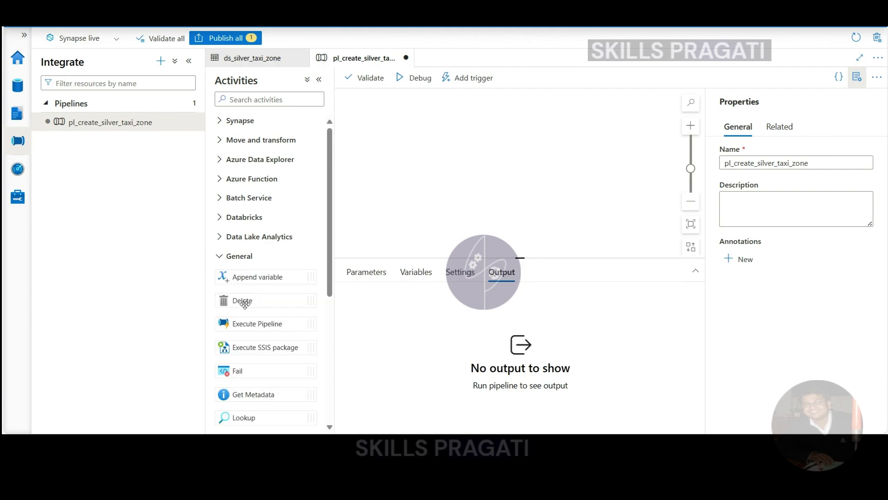
pyautogui.moveTo(245, 302); pyautogui.dragTo(420, 138)
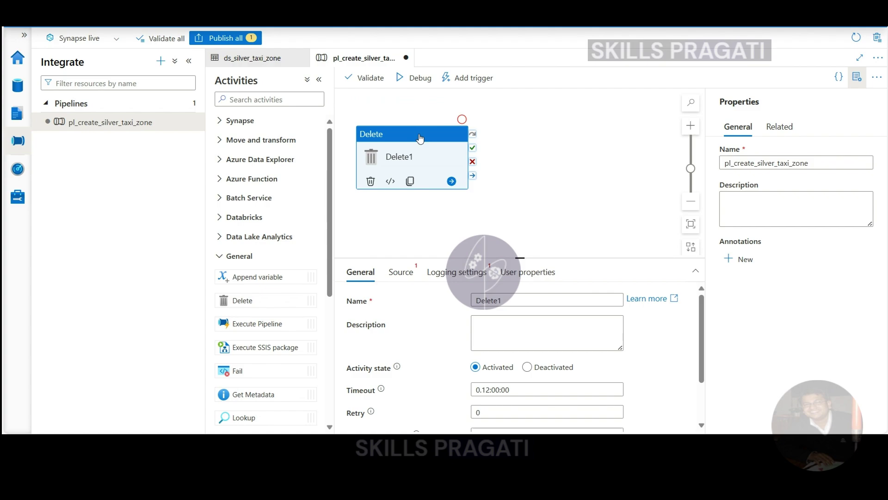
pyautogui.click(510, 300)
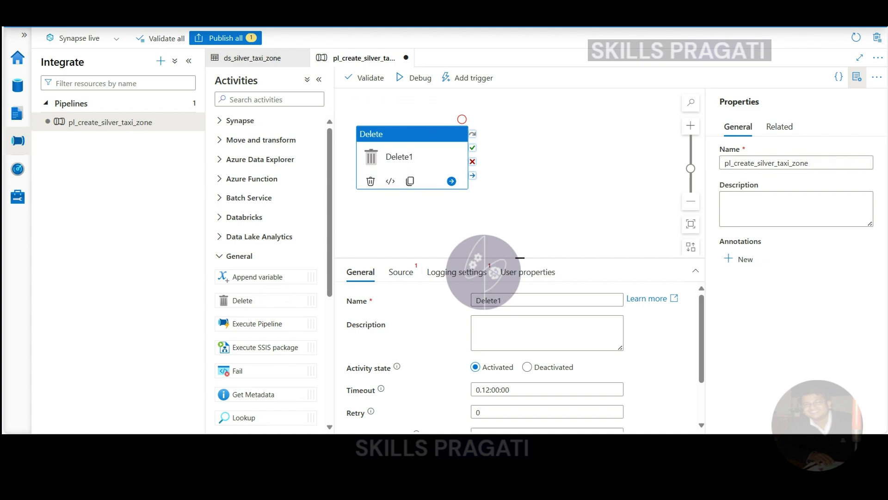
pyautogui.scroll(-3, 433, 347)
pyautogui.scroll(3, 433, 347)
# - Deselect the Delete activity and check the pipeline-level parameters, variables and settings
pyautogui.click(532, 184)
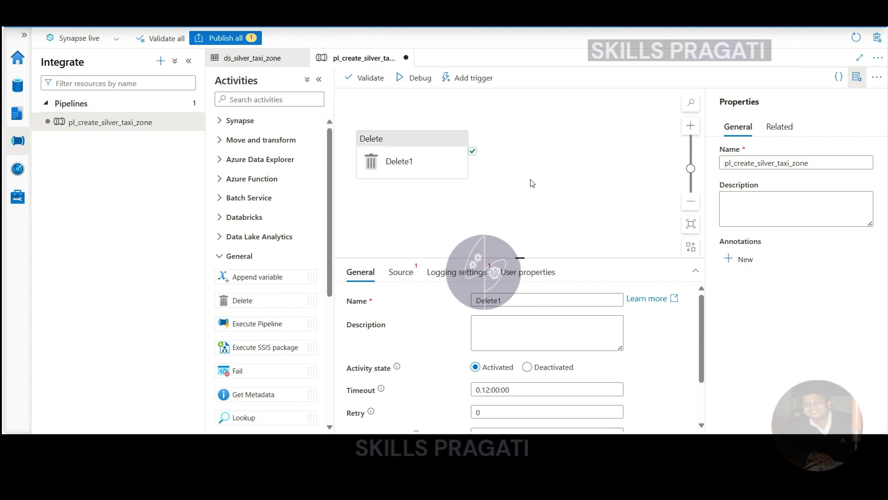
pyautogui.click(377, 275)
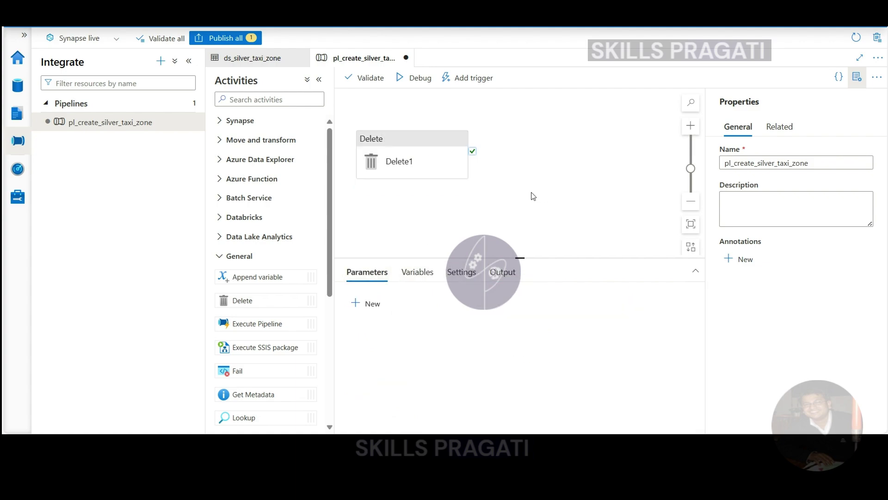
pyautogui.click(422, 274)
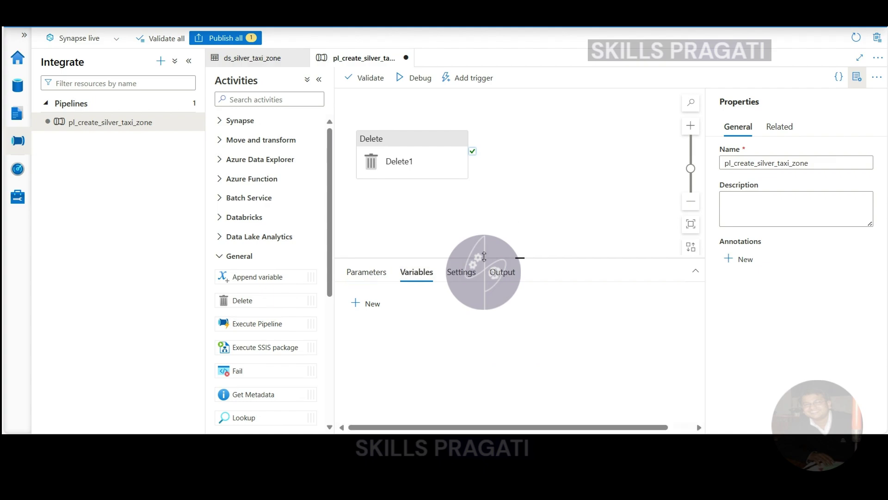
pyautogui.click(463, 272)
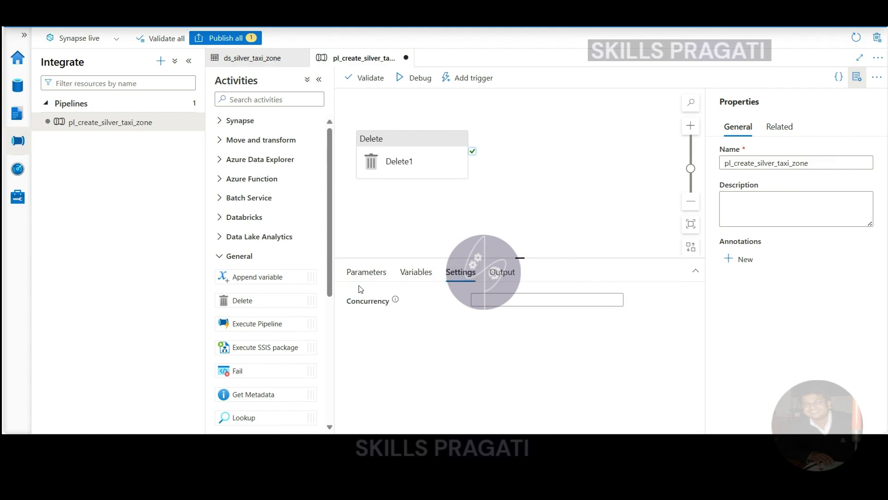
pyautogui.click(416, 274)
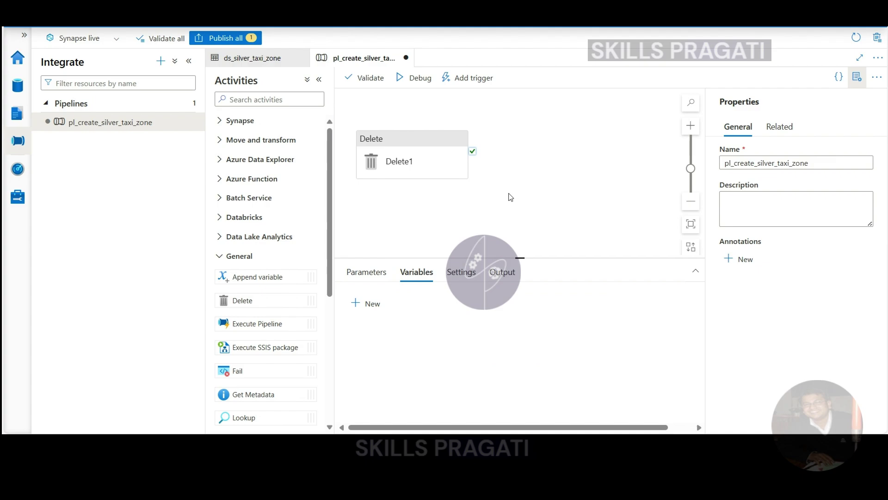
# - Rename the Delete activity as Delete Silver Taxi Zone Folder
pyautogui.click(382, 151)
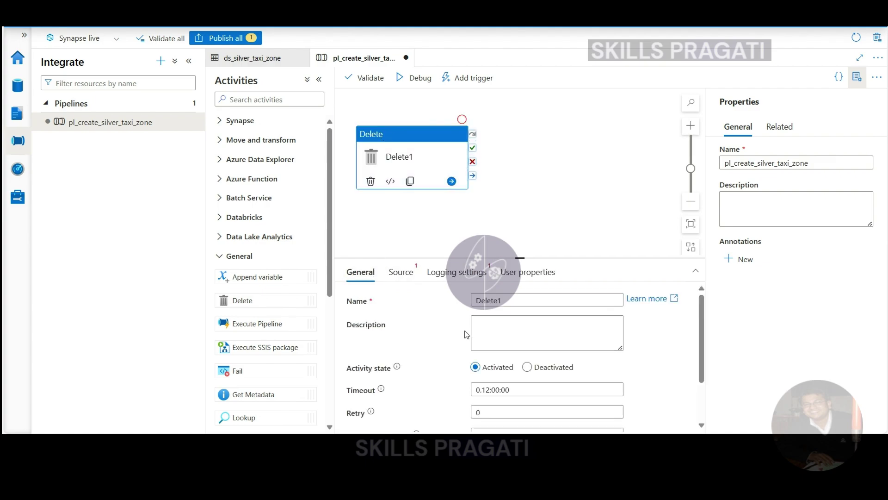
pyautogui.moveTo(476, 300); pyautogui.dragTo(528, 300)
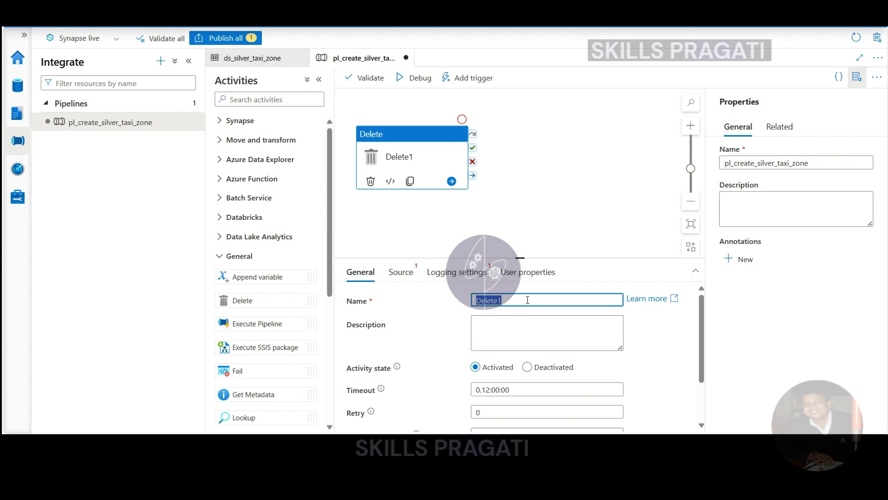
pyautogui.write('Delete Silver Taxi Zone ')
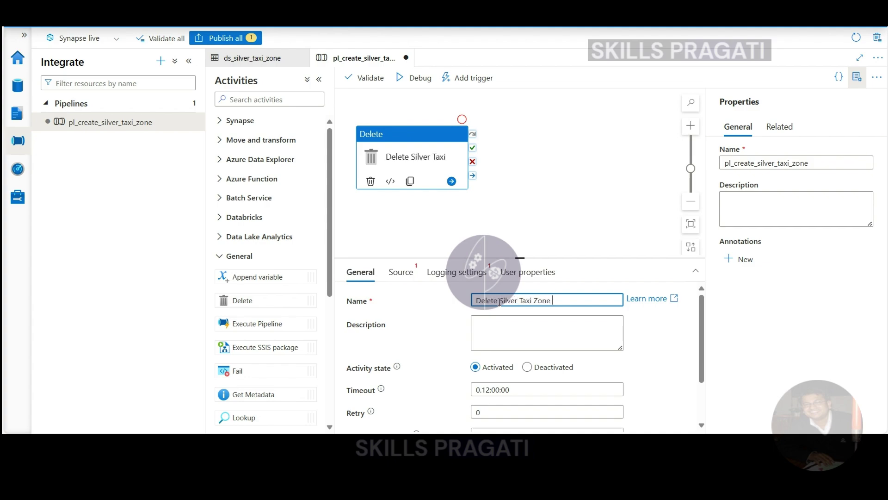
pyautogui.write('Folder')
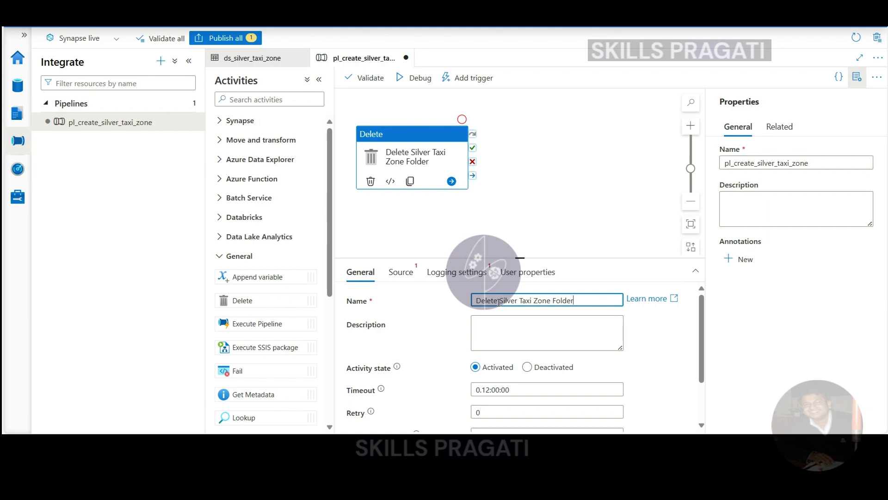
# - Set the Delete activity's source dataset to ds_silver_taxi_zone
pyautogui.click(399, 273)
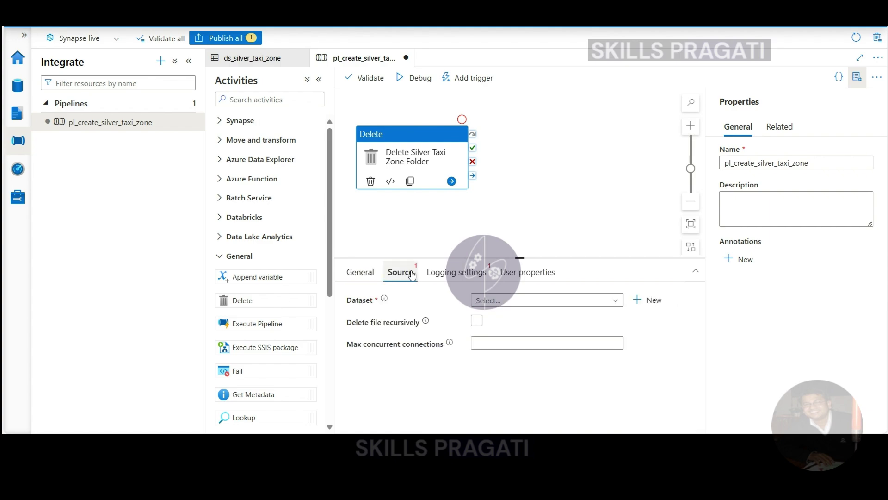
pyautogui.click(504, 304)
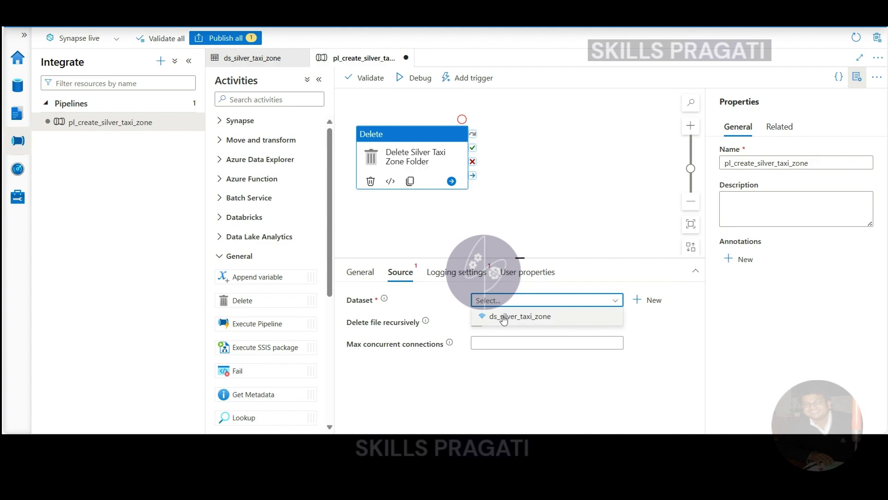
pyautogui.click(504, 317)
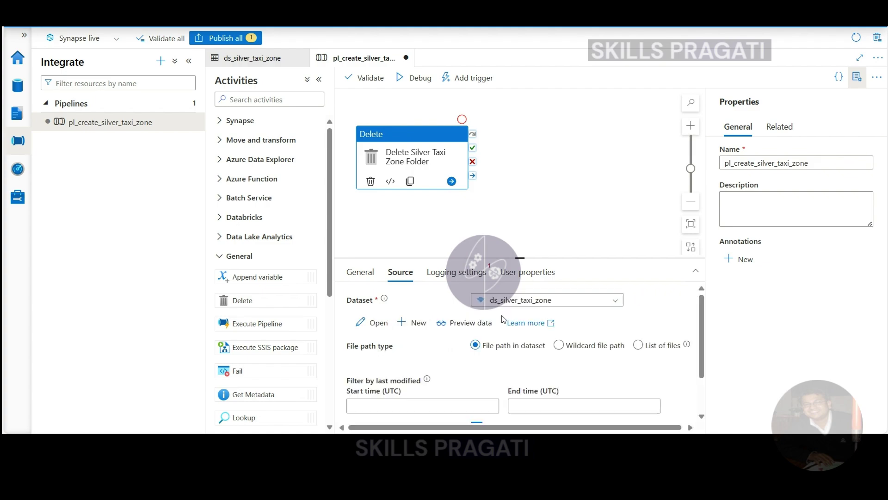
# - Clear the Delete activity's source dataset and look through the data stores offered for a new integration dataset
pyautogui.click(574, 303)
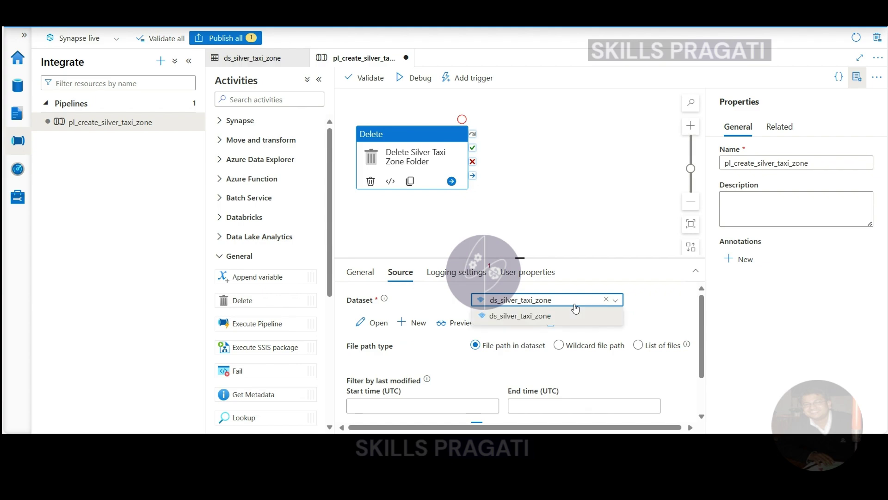
pyautogui.click(606, 300)
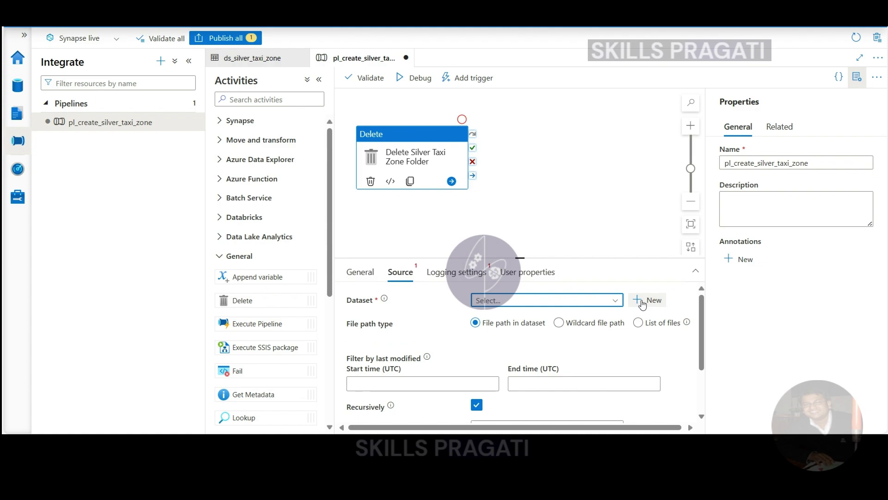
pyautogui.click(644, 304)
pyautogui.scroll(-1, 675, 241)
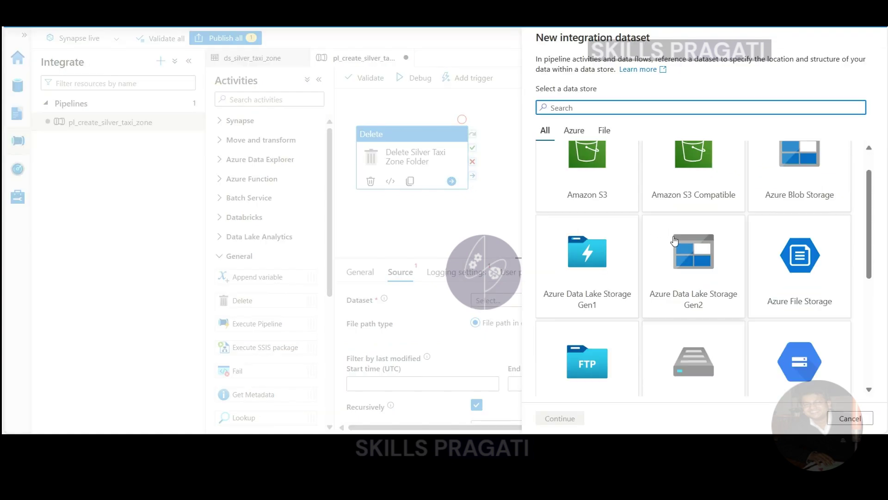
pyautogui.scroll(2, 678, 254)
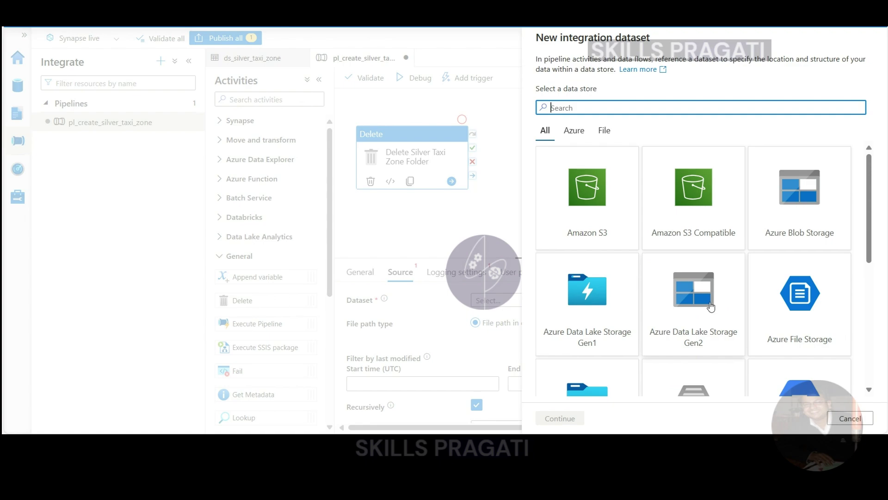
pyautogui.click(844, 419)
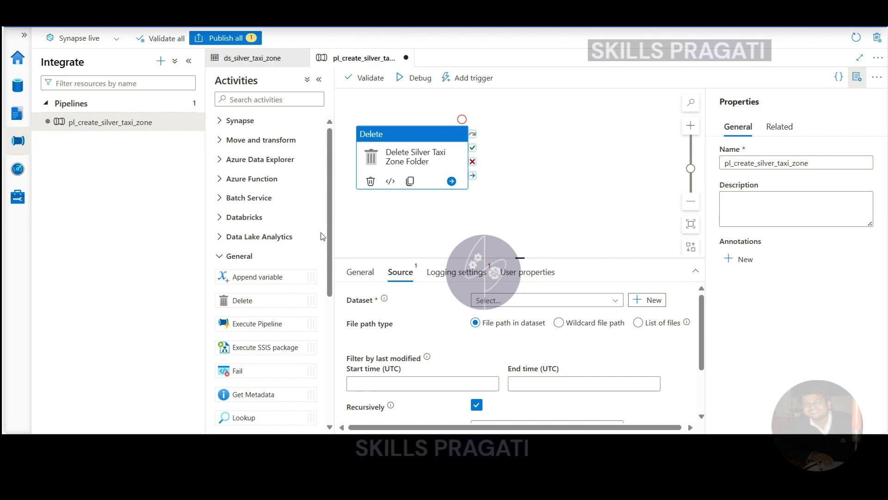
# - Select ds_silver_taxi_zone as the Delete activity's source dataset again and review the remaining source options
pyautogui.click(499, 305)
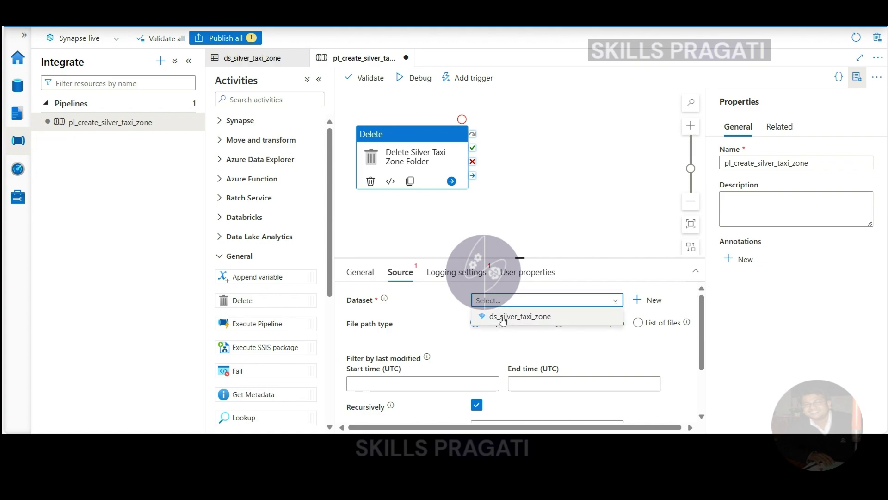
pyautogui.click(502, 316)
pyautogui.scroll(-1, 442, 359)
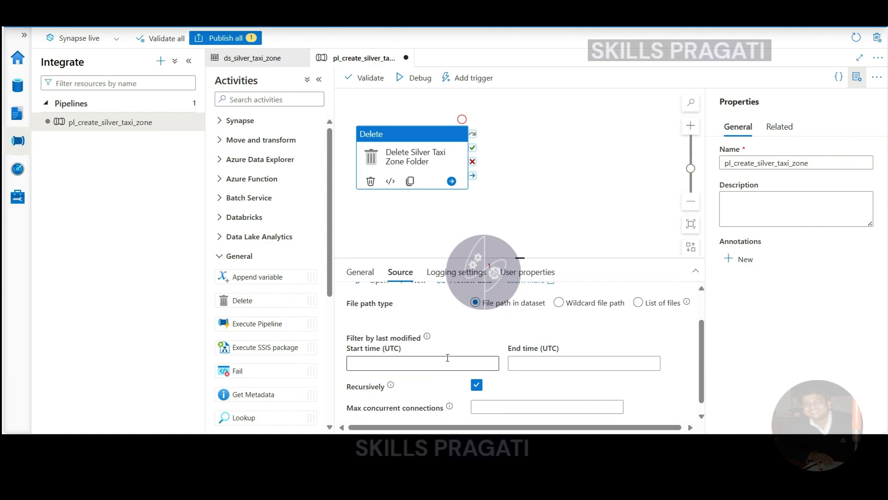
pyautogui.scroll(1, 444, 323)
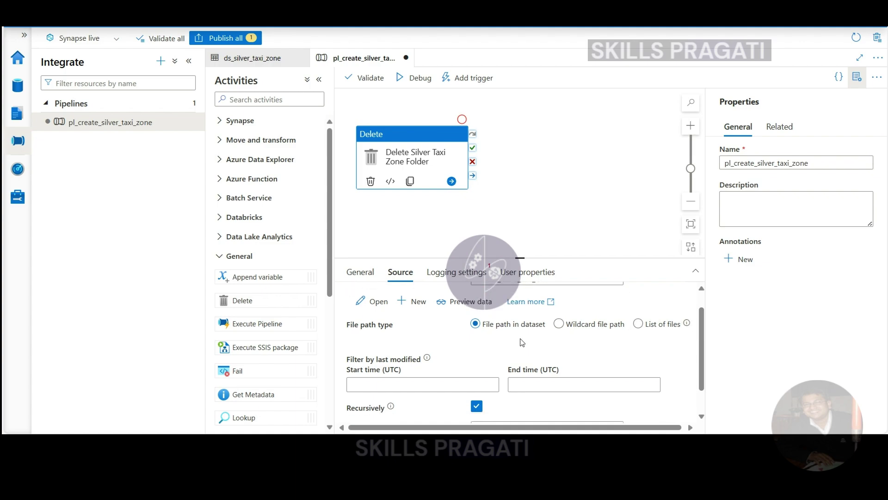
pyautogui.scroll(-1, 509, 324)
# - Disable logging for the Delete activity and check its user properties
pyautogui.click(476, 273)
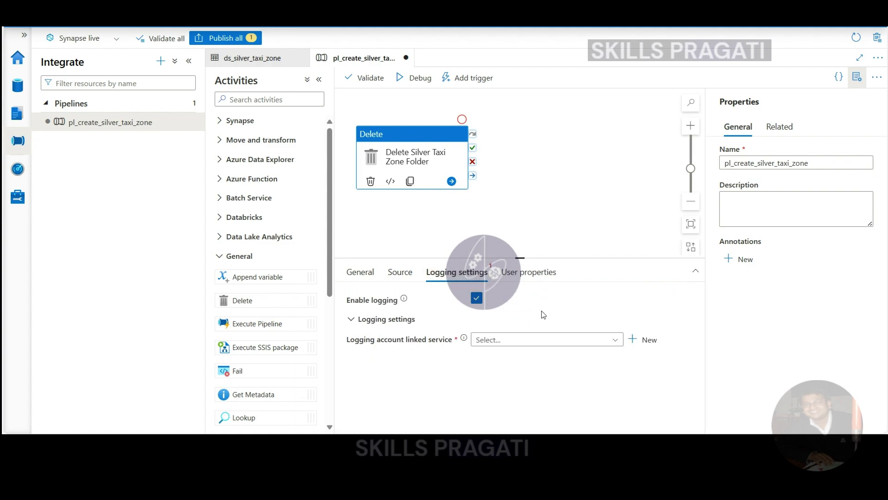
pyautogui.click(477, 298)
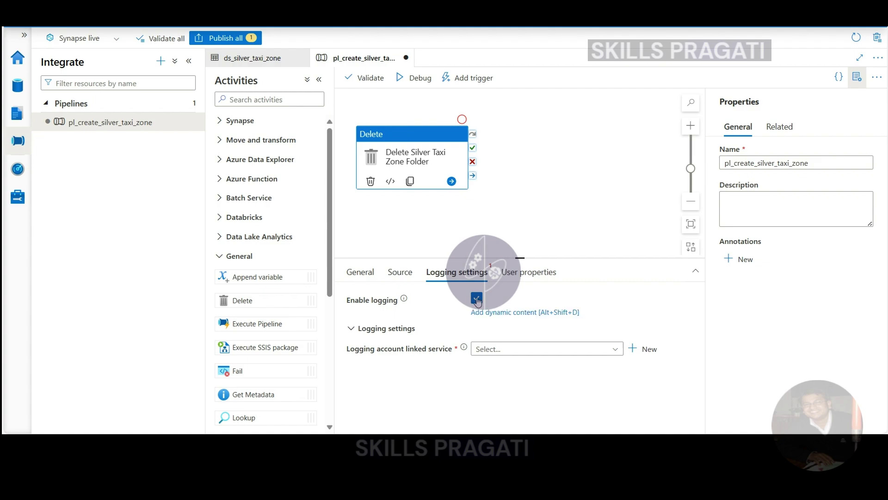
pyautogui.click(528, 273)
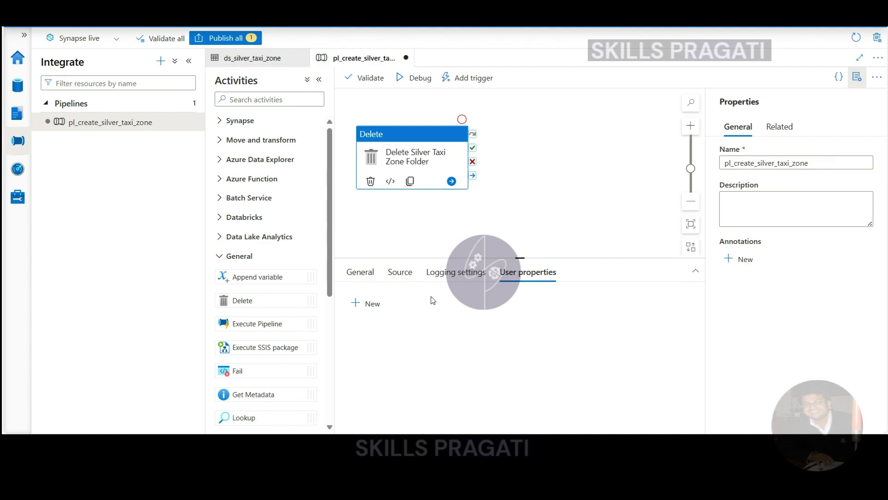
# - Run the pipeline in debug mode and show its run output in an enlarged pane
pyautogui.click(416, 83)
pyautogui.click(502, 273)
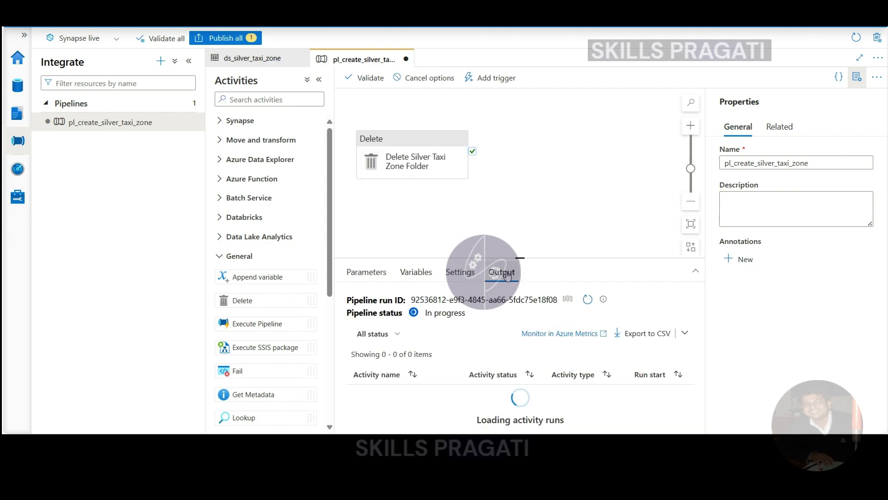
pyautogui.moveTo(520, 256); pyautogui.dragTo(526, 173)
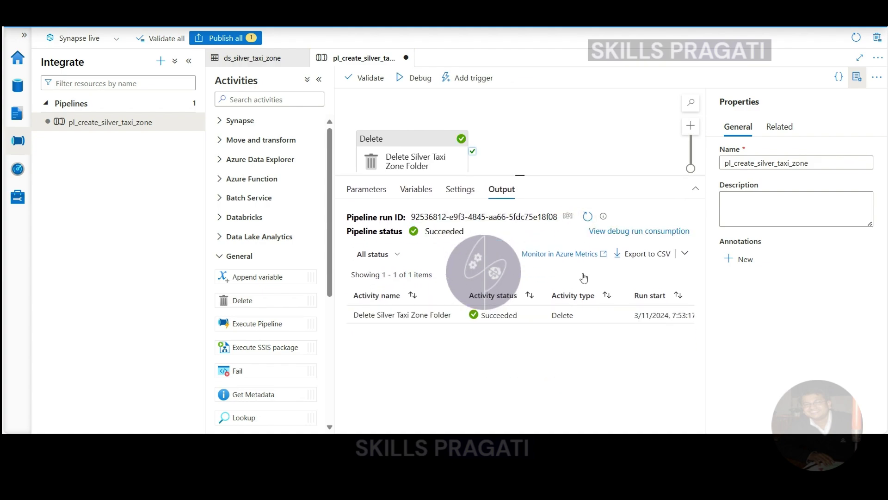
# - Examine the input JSON of the Delete Silver Taxi Zone Folder activity run, including its logging and store settings
pyautogui.moveTo(520, 317)
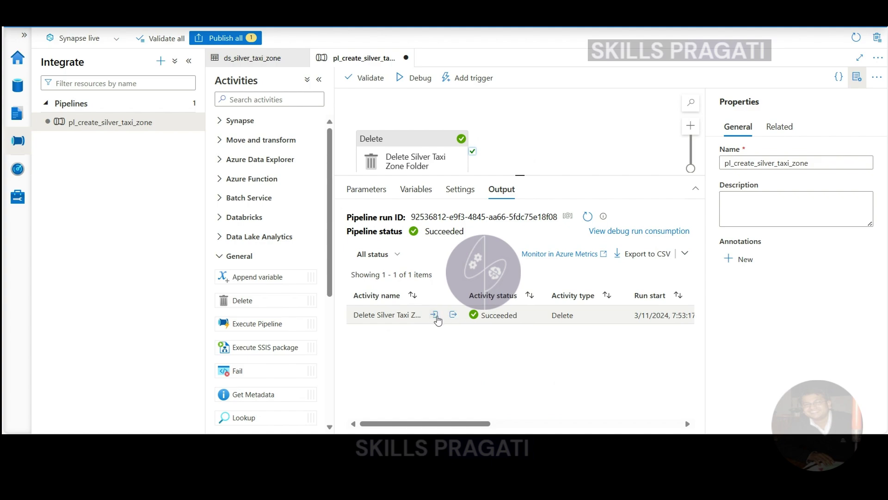
pyautogui.click(436, 318)
pyautogui.scroll(-4, 438, 255)
pyautogui.scroll(1, 437, 260)
pyautogui.scroll(-1, 437, 260)
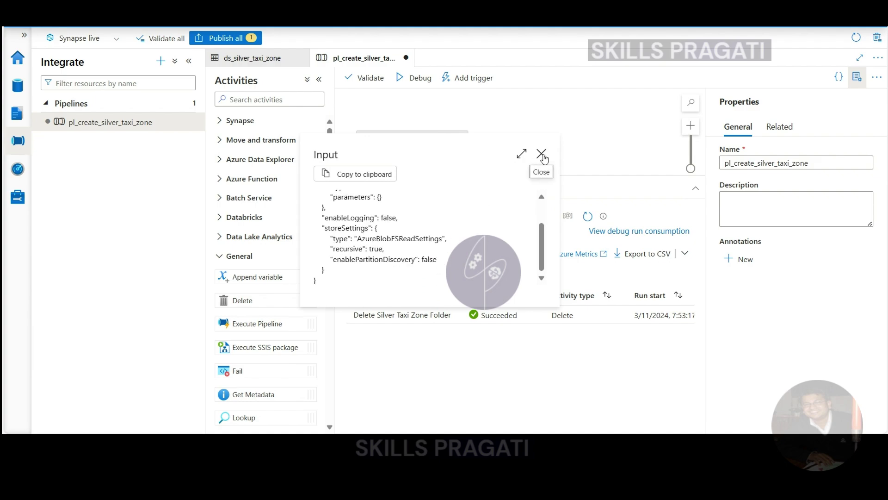
pyautogui.moveTo(544, 158); pyautogui.dragTo(529, 195)
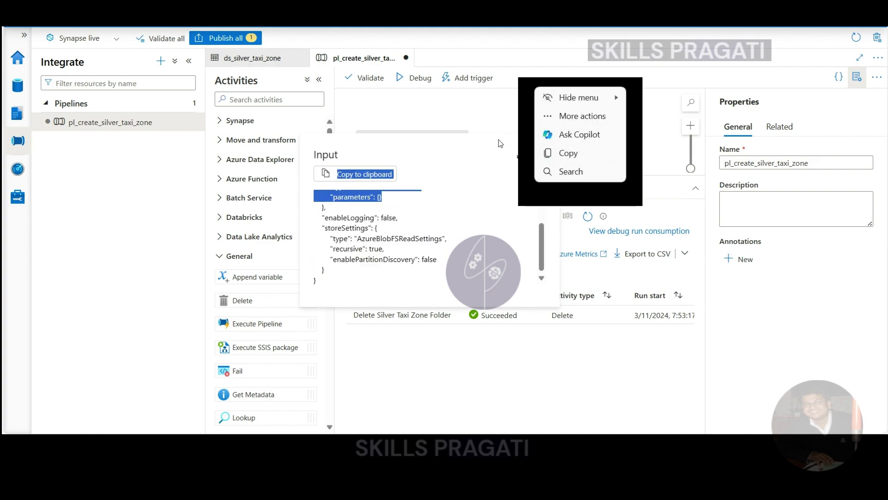
pyautogui.click(476, 213)
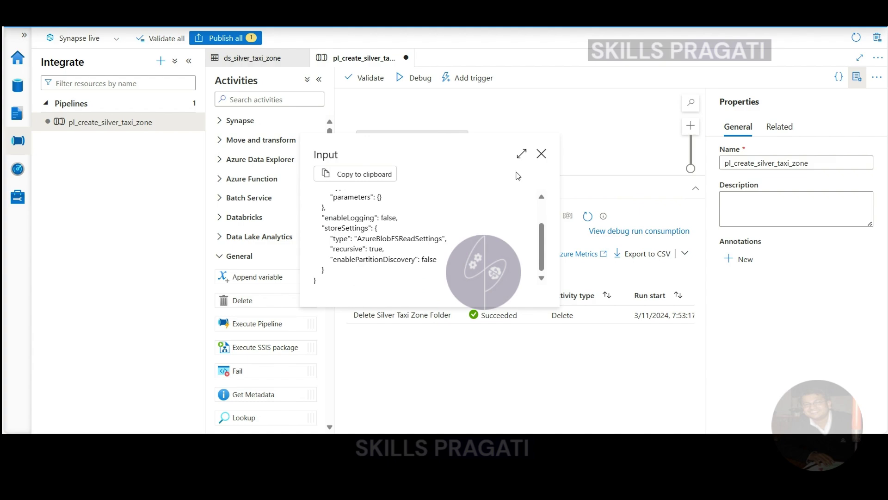
pyautogui.click(541, 156)
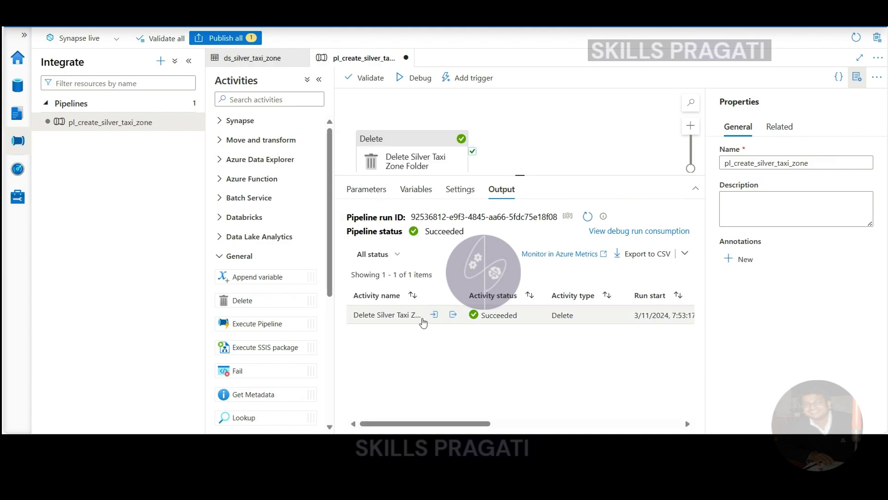
# - Read through the output JSON of the Delete Silver Taxi Zone Folder activity run
pyautogui.click(454, 315)
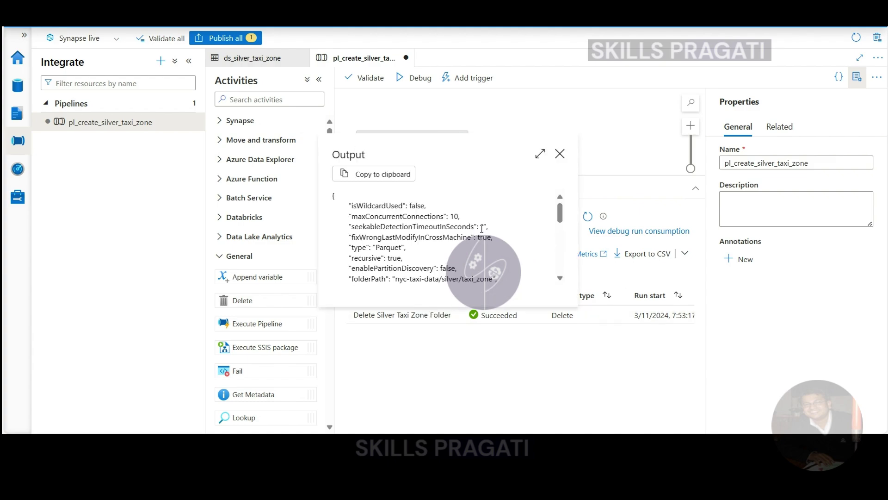
pyautogui.scroll(-1, 482, 228)
pyautogui.scroll(-3, 482, 234)
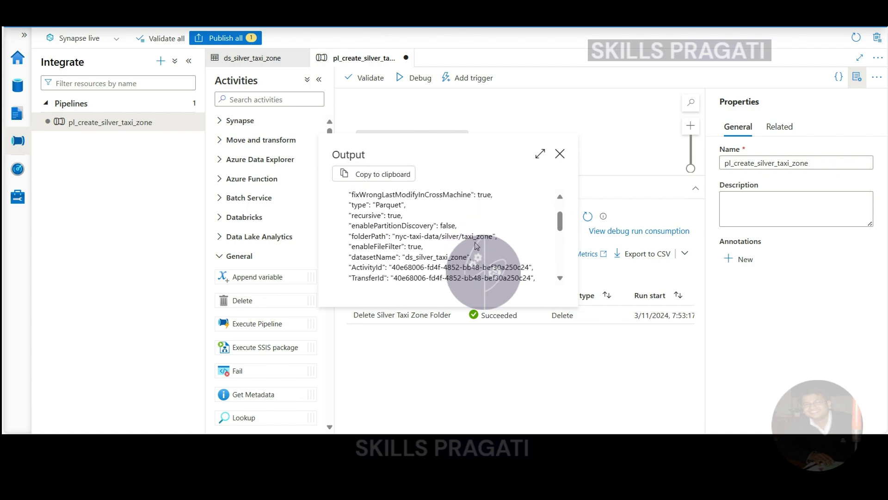
pyautogui.scroll(-9, 477, 246)
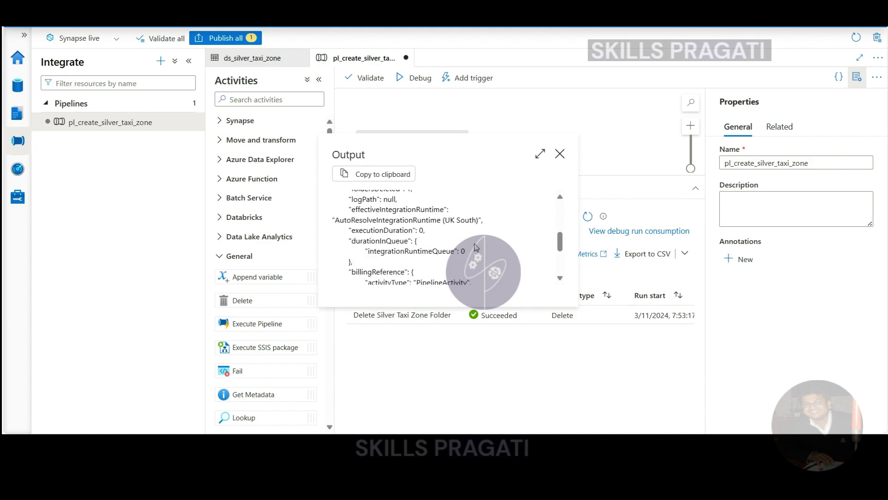
pyautogui.scroll(-4, 477, 247)
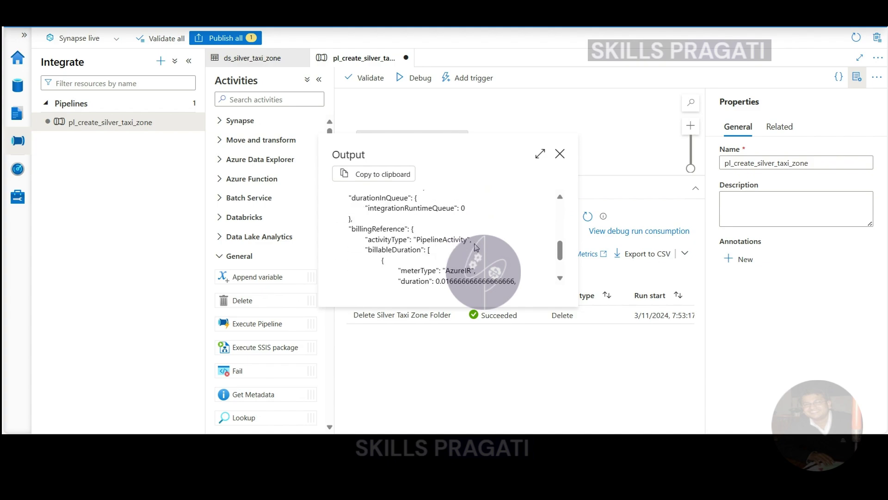
pyautogui.scroll(15, 480, 250)
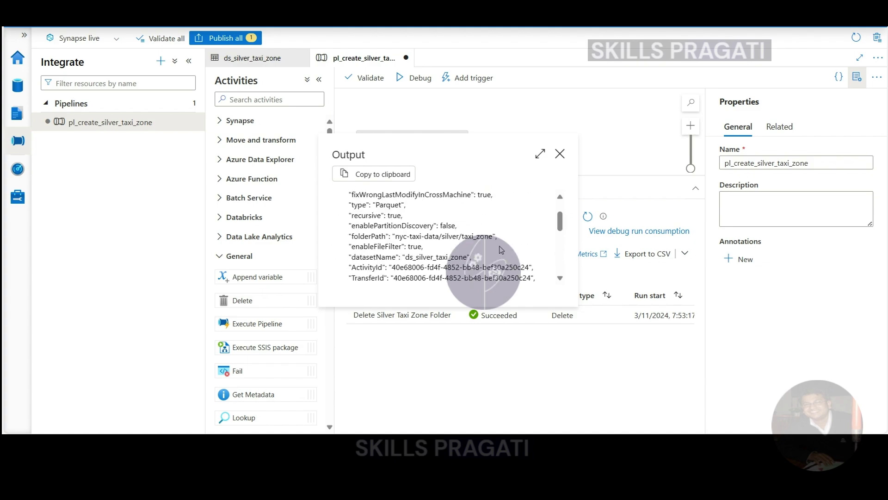
# - Examine the folderPath and foldersDeleted entries in the Delete activity's output and close the output details
pyautogui.scroll(-1, 504, 250)
pyautogui.moveTo(394, 264); pyautogui.dragTo(505, 269)
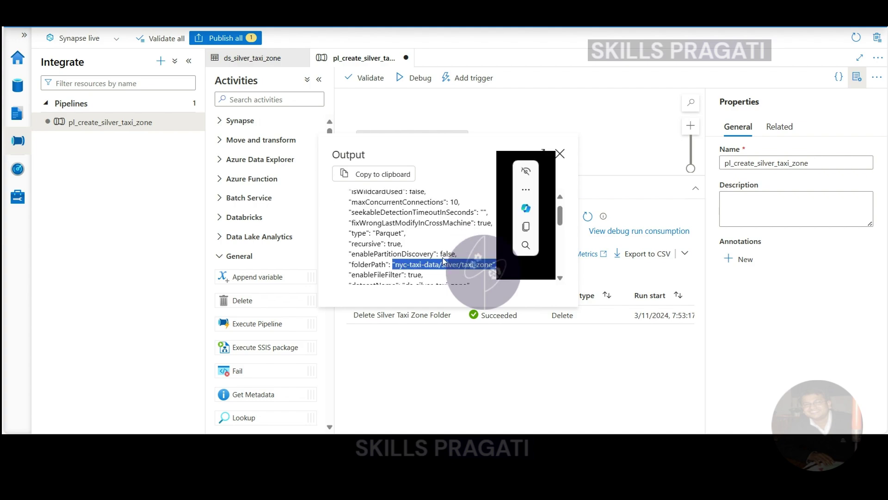
pyautogui.click(409, 256)
pyautogui.scroll(-1, 385, 254)
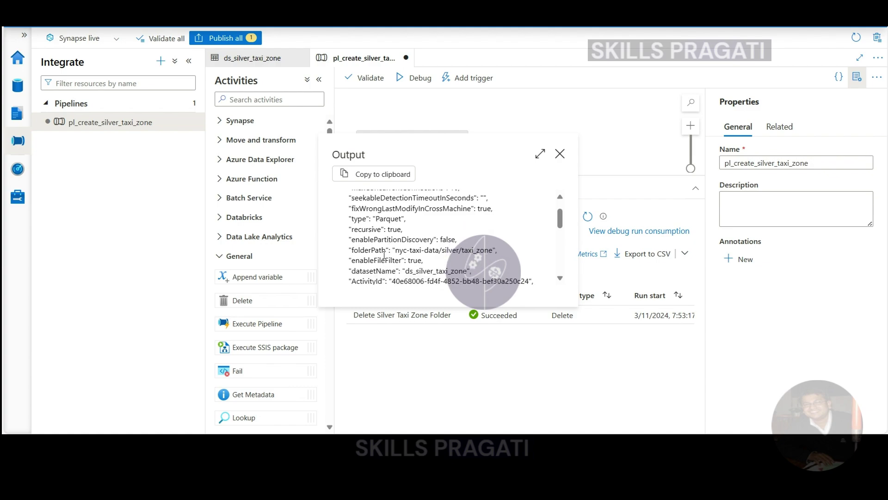
pyautogui.scroll(-1, 361, 251)
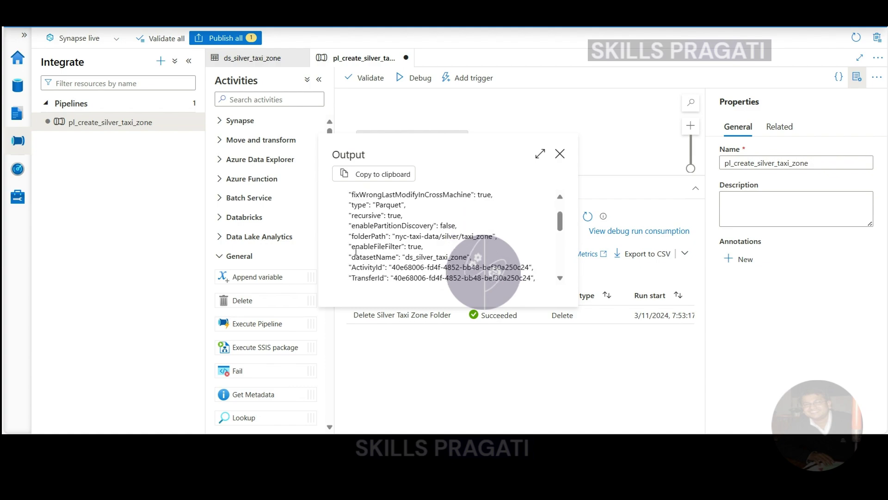
pyautogui.scroll(-3, 351, 250)
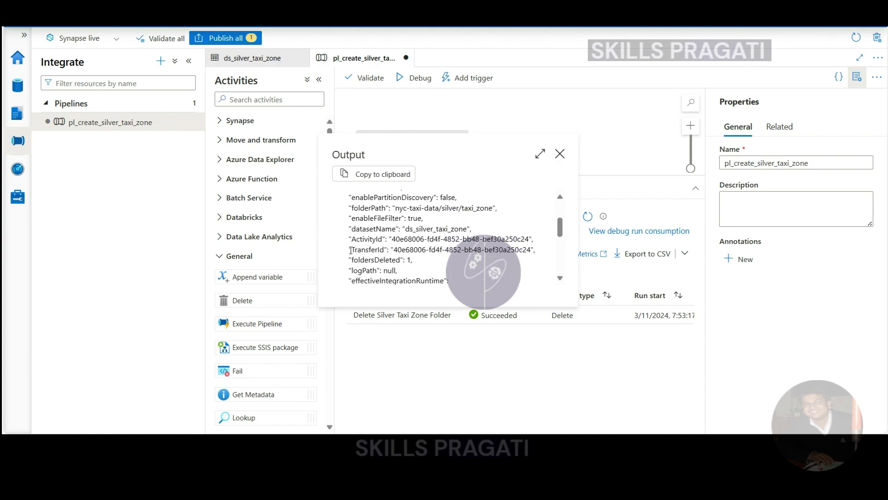
pyautogui.tripleClick(388, 260)
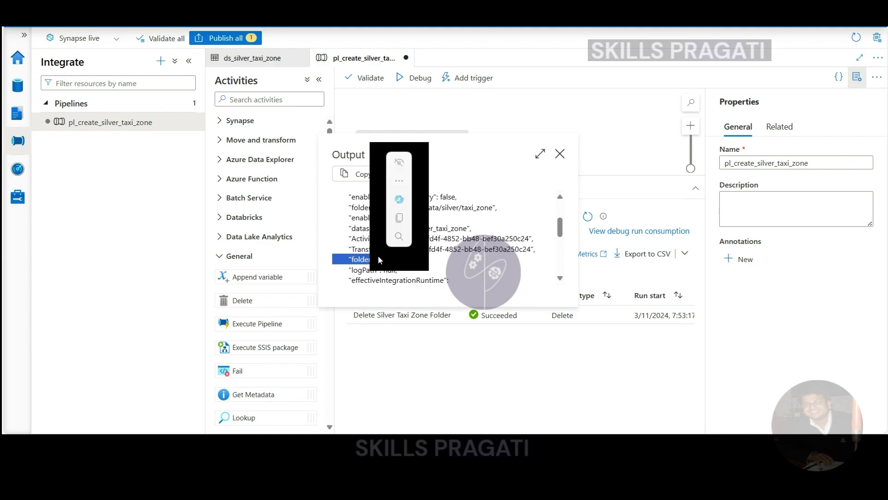
pyautogui.click(442, 261)
pyautogui.scroll(-5, 442, 262)
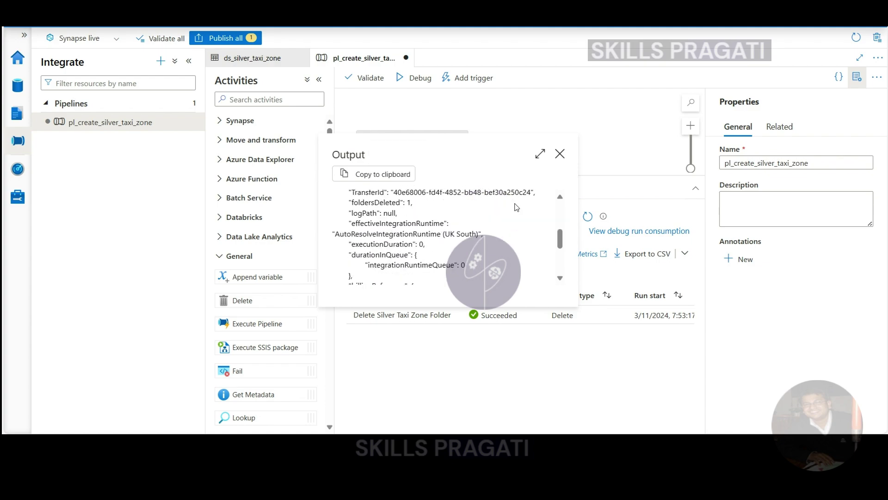
pyautogui.click(560, 154)
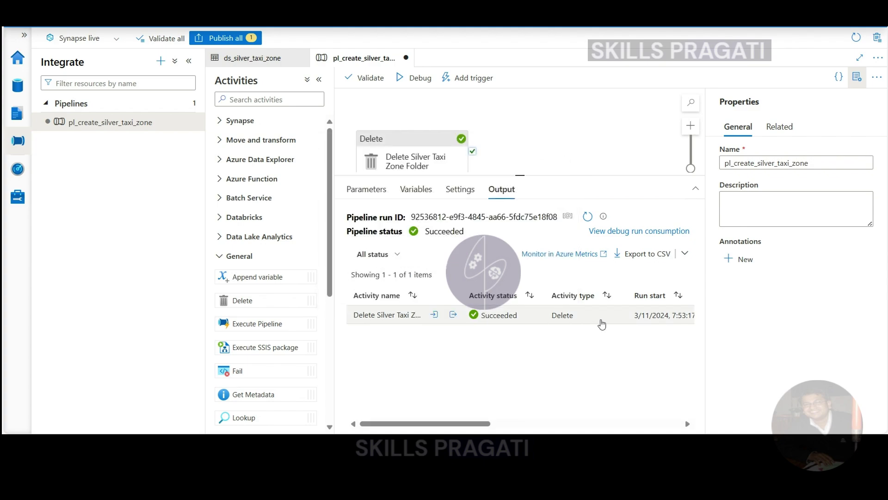
# - Inspect the silver folder of the nyc-taxi-data container in the linked Data Lake Storage Gen2 account for the taxi zone folder
pyautogui.click(17, 85)
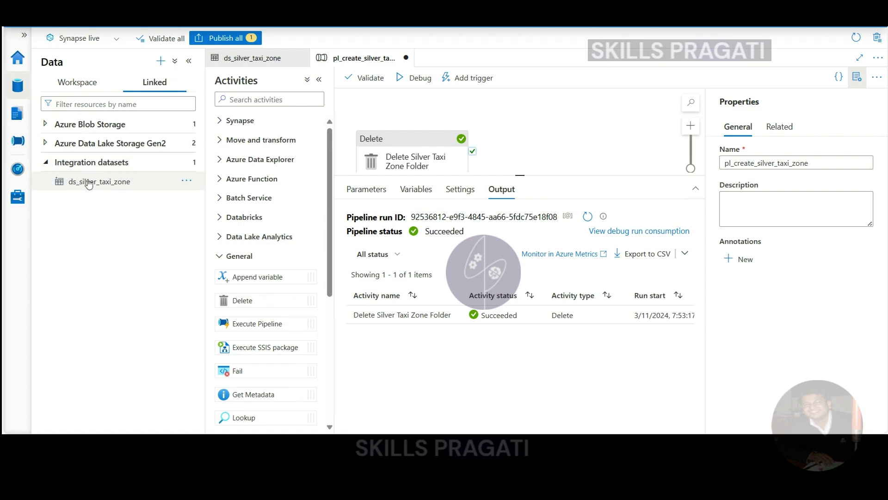
pyautogui.click(46, 144)
pyautogui.click(50, 163)
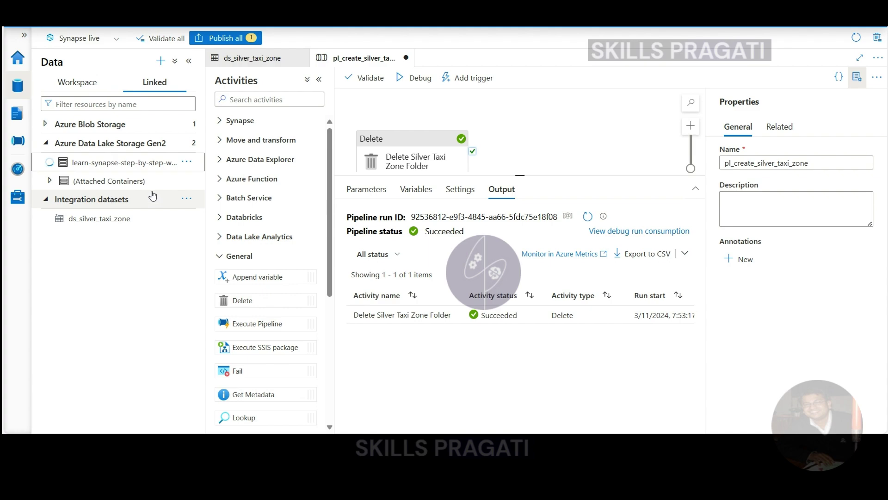
pyautogui.click(99, 218)
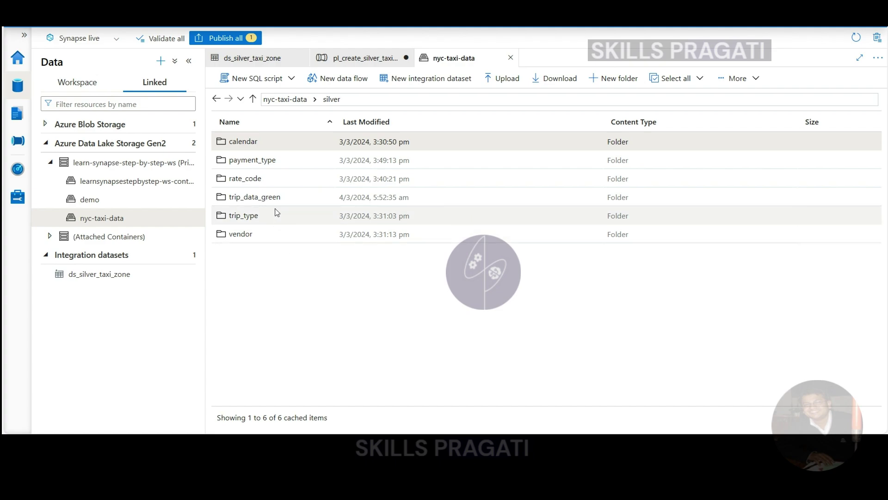
# - Return to the pl_create_silver_taxi_zone pipeline and publish it to the live environment
pyautogui.click(340, 58)
pyautogui.click(226, 41)
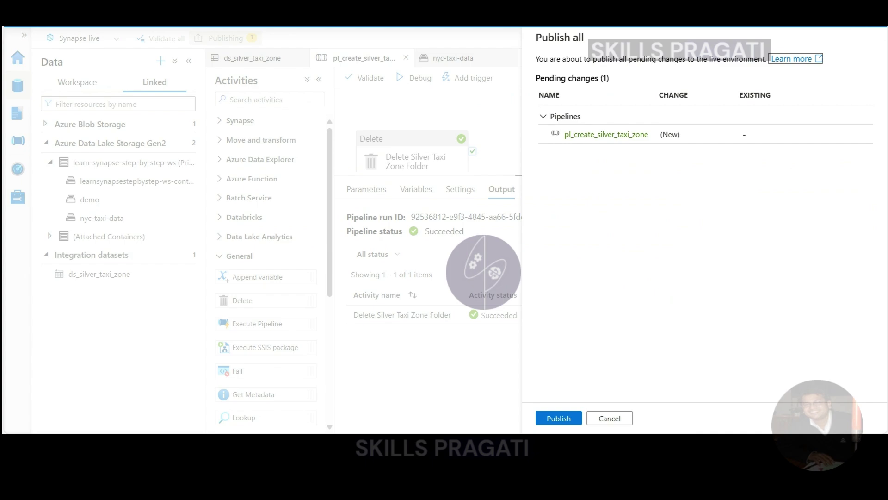
pyautogui.click(561, 418)
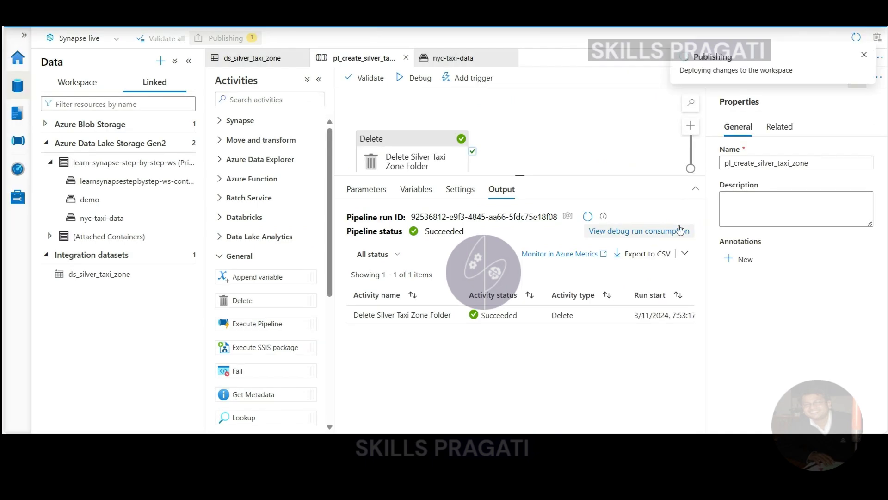